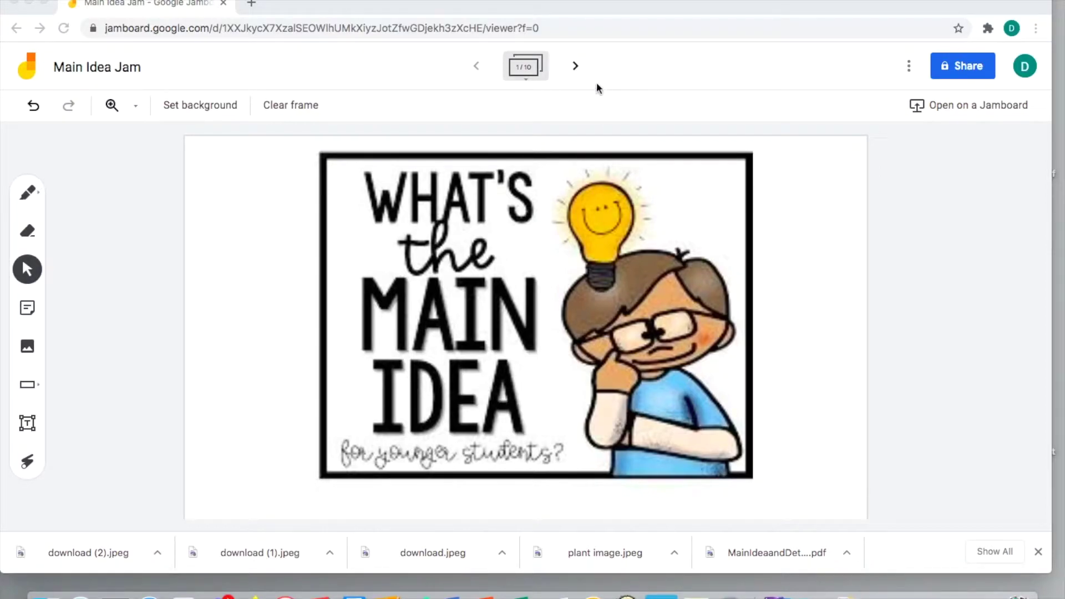
Step: Advance two frames to frame 3, the ice-cream-cone Main Idea organizer with penguin cards
{"action": "left_click", "coordinate": [575, 67]}
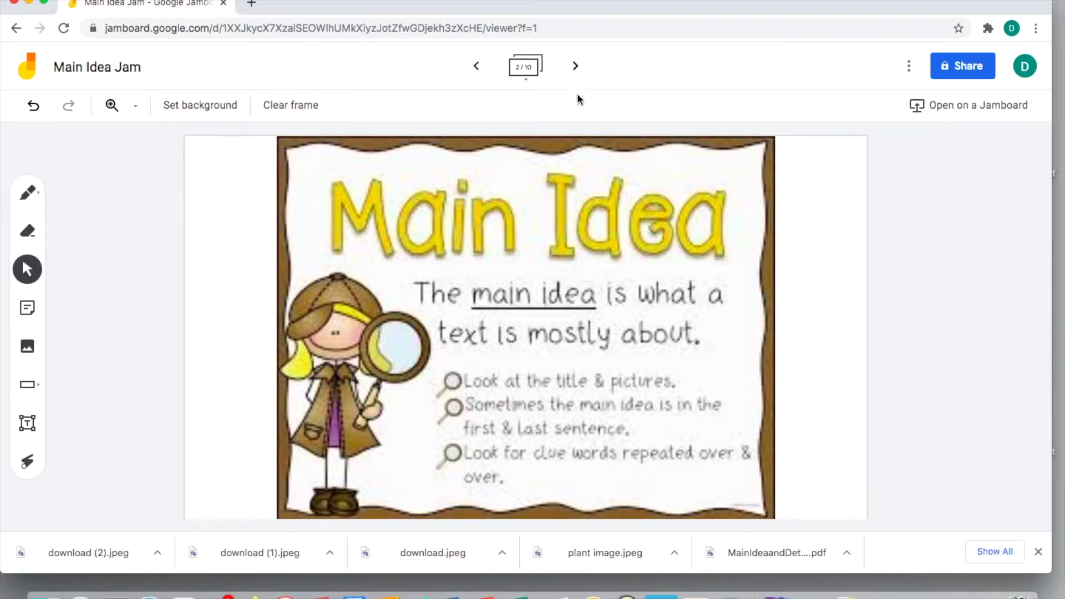
{"action": "left_click", "coordinate": [575, 66]}
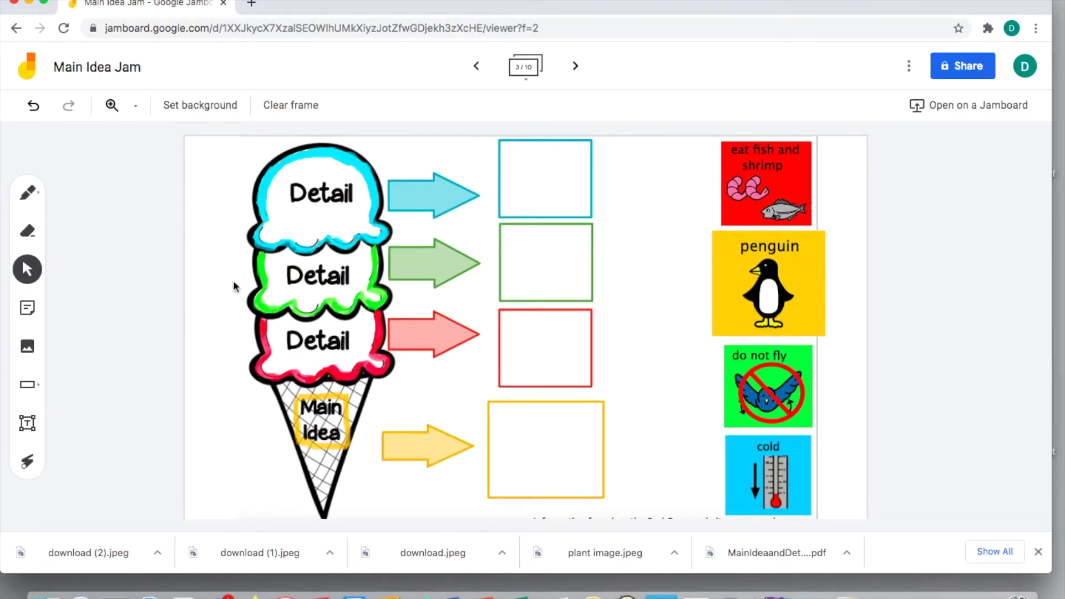
Step: Drag the shrimp, do-not-fly, penguin and cold cards into the red, green, Main Idea and blue boxes
{"action": "left_click_drag", "start_coordinate": [759, 193], "coordinate": [539, 355]}
{"action": "left_click_drag", "start_coordinate": [760, 387], "coordinate": [538, 263]}
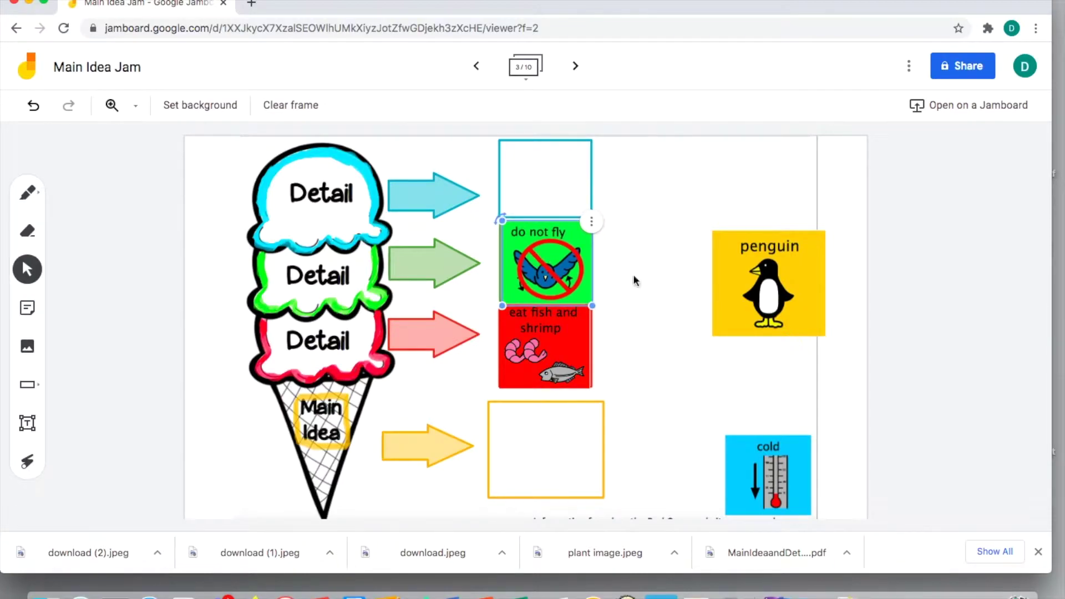
{"action": "left_click_drag", "start_coordinate": [731, 316], "coordinate": [505, 483]}
{"action": "mouse_move", "coordinate": [561, 356]}
{"action": "left_mouse_down"}
{"action": "mouse_move", "coordinate": [569, 342]}
{"action": "mouse_move", "coordinate": [581, 346]}
{"action": "mouse_move", "coordinate": [570, 344]}
{"action": "left_mouse_up"}
{"action": "left_click", "coordinate": [579, 239]}
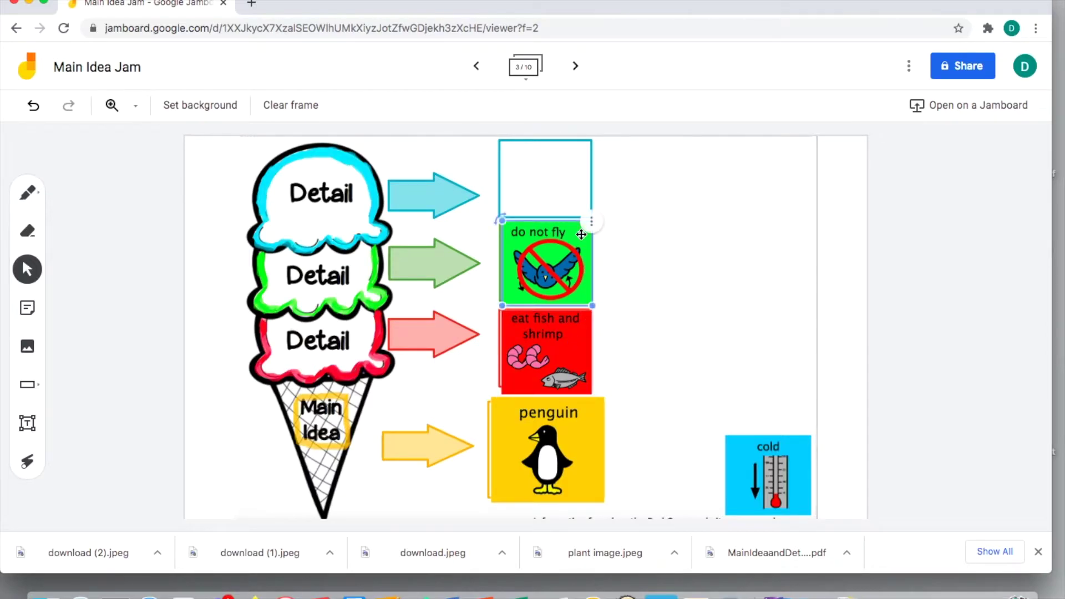
{"action": "left_click", "coordinate": [723, 395]}
{"action": "left_click_drag", "start_coordinate": [804, 498], "coordinate": [541, 164]}
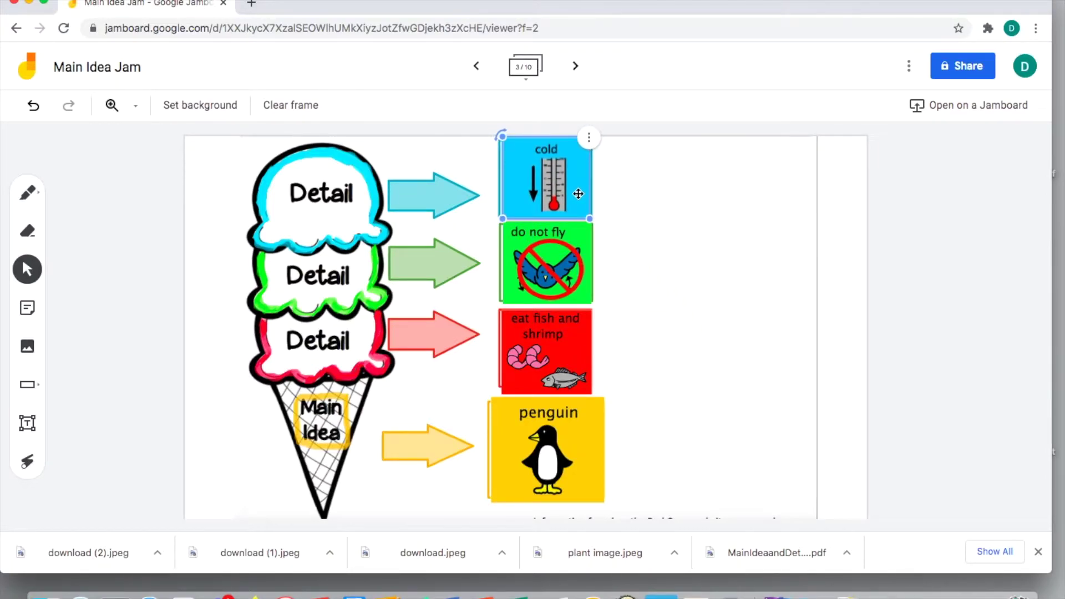
Step: Move the penguin, shrimp and cold cards back into a right-hand column with penguin on top
{"action": "left_click_drag", "start_coordinate": [589, 405], "coordinate": [852, 138]}
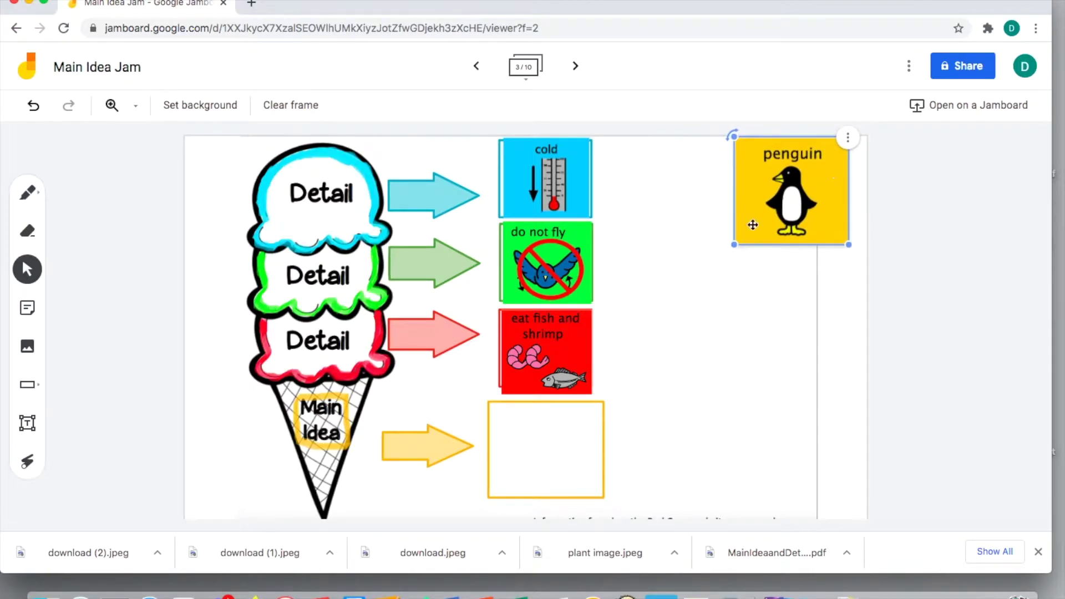
{"action": "left_click_drag", "start_coordinate": [580, 336], "coordinate": [831, 275]}
{"action": "left_click_drag", "start_coordinate": [584, 238], "coordinate": [833, 364]}
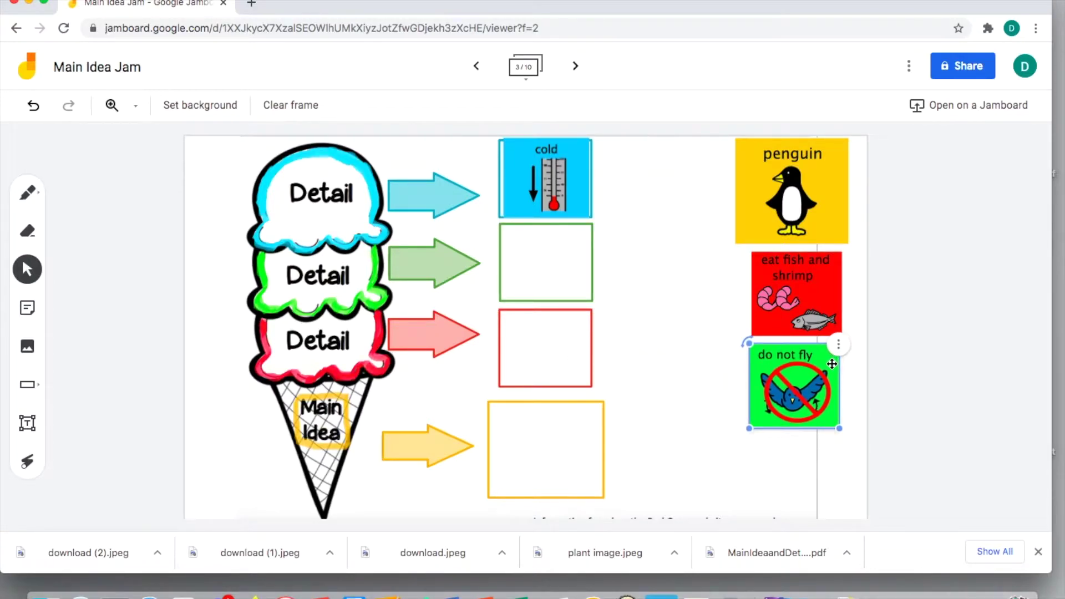
{"action": "left_click_drag", "start_coordinate": [585, 200], "coordinate": [829, 491]}
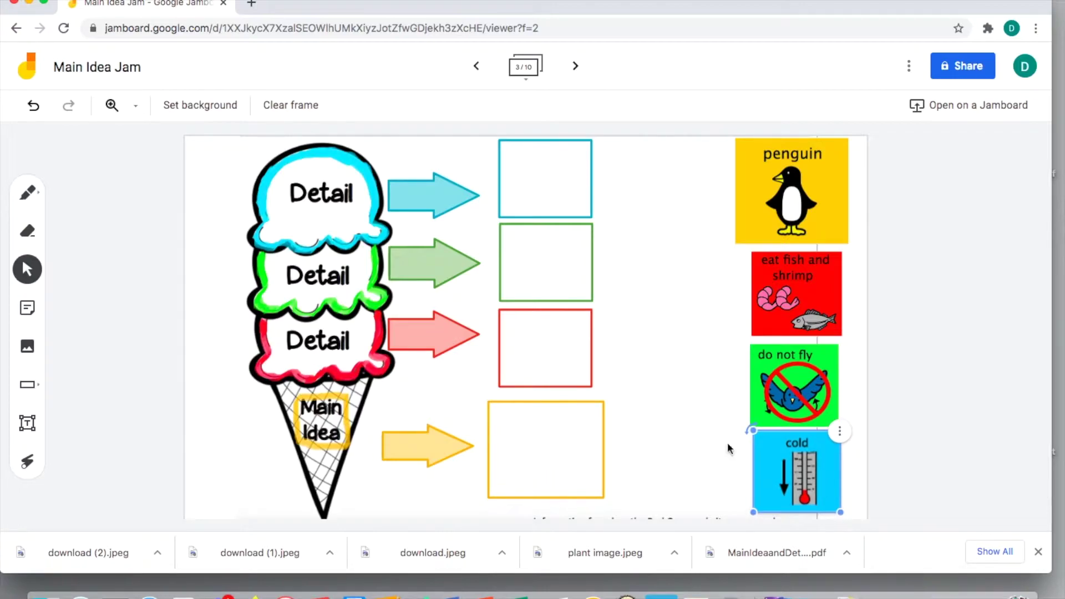
Step: Switch to the Pen tool and set its colour to black
{"action": "left_click", "coordinate": [29, 193]}
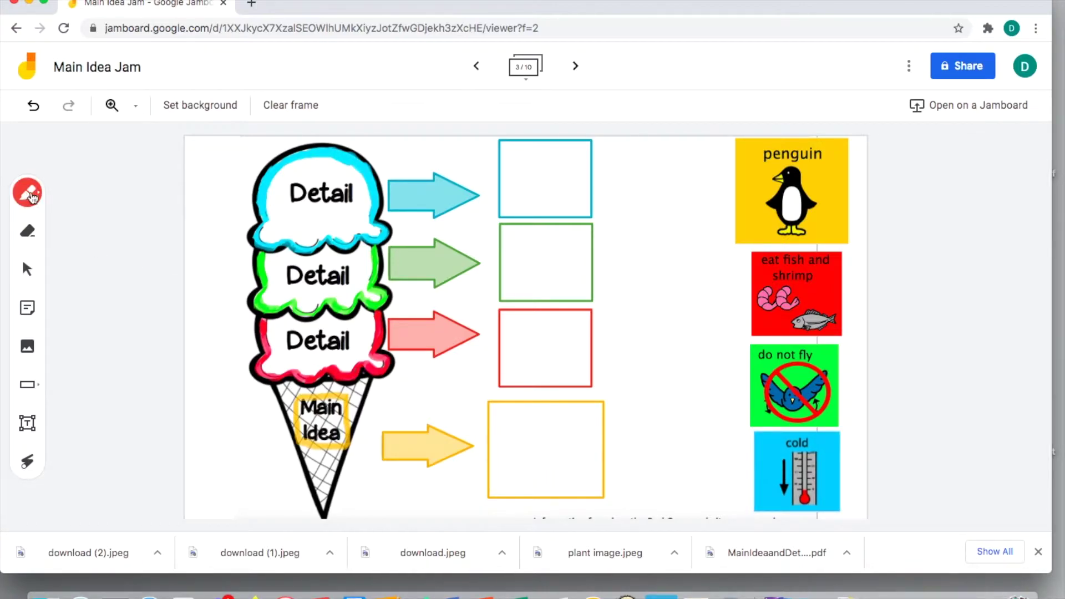
{"action": "left_click", "coordinate": [36, 196]}
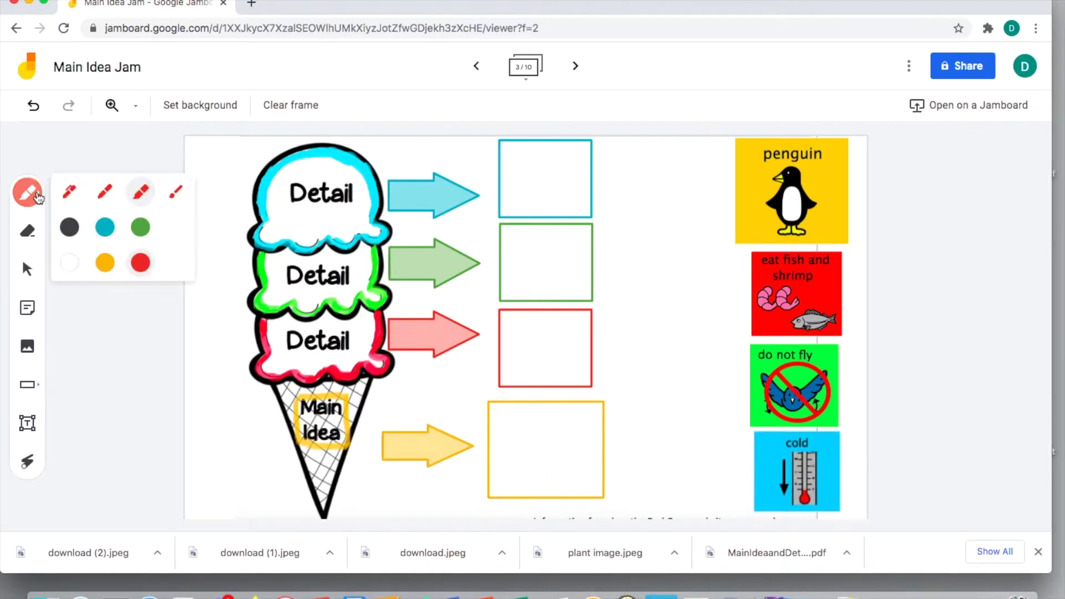
{"action": "left_click", "coordinate": [107, 230]}
{"action": "left_click", "coordinate": [70, 227]}
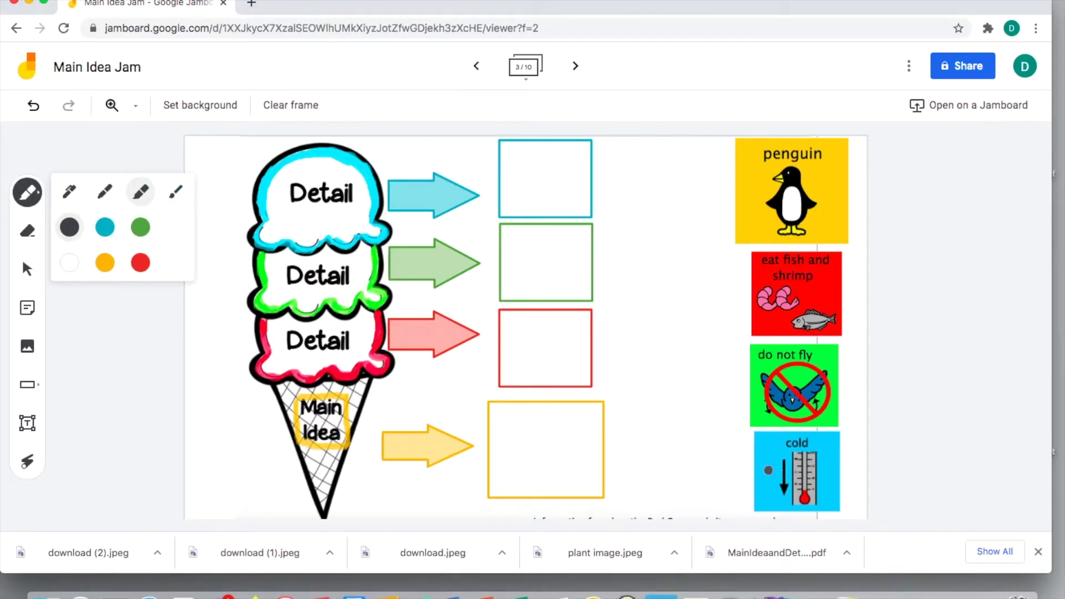
Step: Draw lines linking cold to blue, penguin to yellow, shrimp to red, and do-not-fly to green
{"action": "mouse_move", "coordinate": [745, 446]}
{"action": "left_mouse_down"}
{"action": "mouse_move", "coordinate": [623, 282]}
{"action": "mouse_move", "coordinate": [582, 206]}
{"action": "left_mouse_up"}
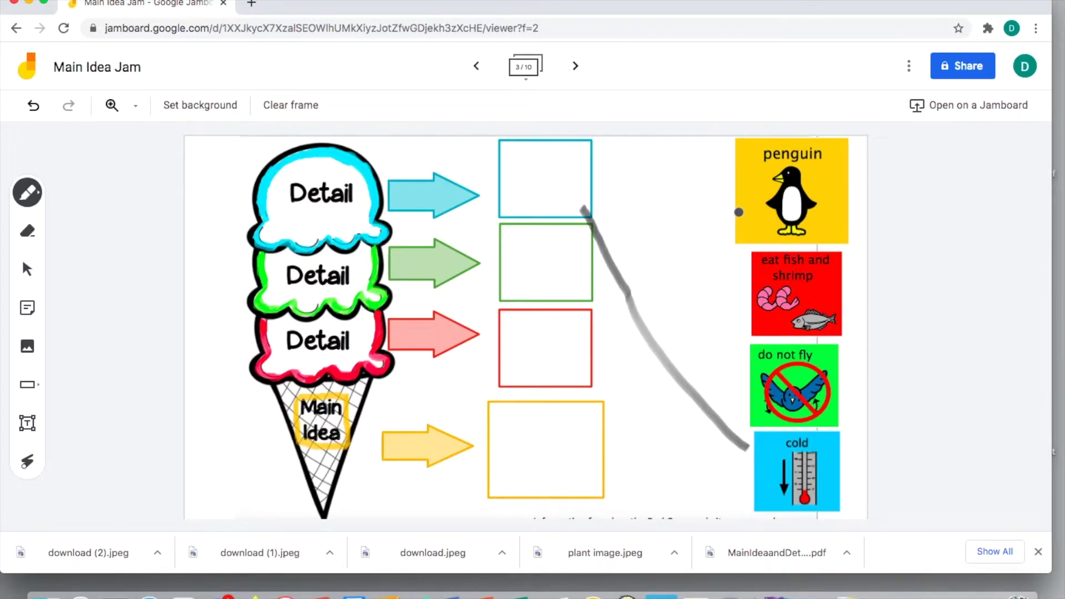
{"action": "mouse_move", "coordinate": [740, 212]}
{"action": "left_mouse_down"}
{"action": "mouse_move", "coordinate": [623, 356]}
{"action": "mouse_move", "coordinate": [595, 410]}
{"action": "left_mouse_up"}
{"action": "left_click_drag", "start_coordinate": [753, 312], "coordinate": [596, 340]}
{"action": "left_click_drag", "start_coordinate": [755, 382], "coordinate": [587, 265]}
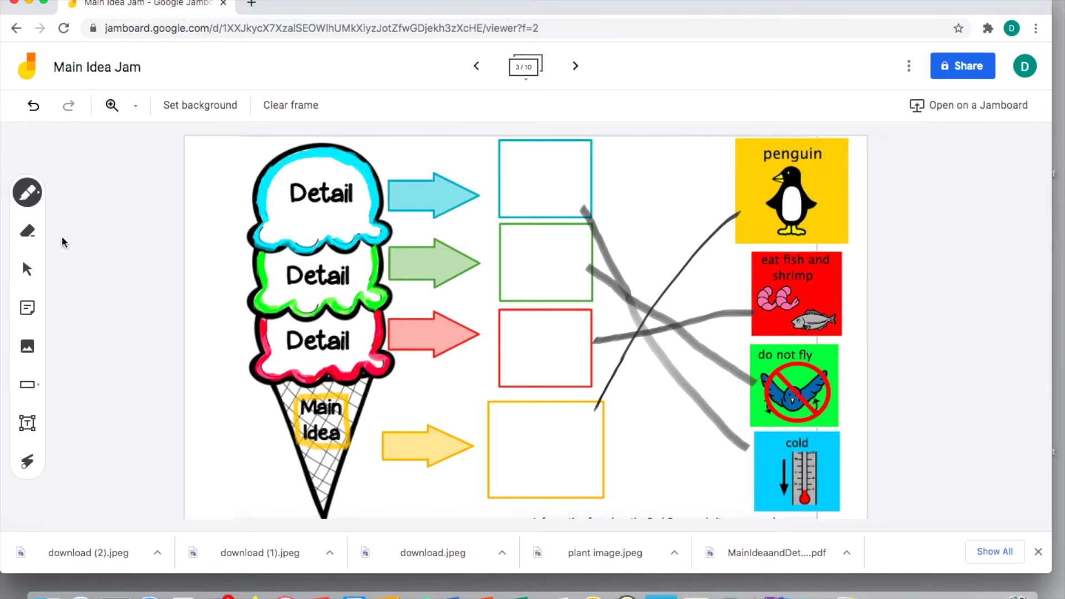
Step: Drag the shrimp, do-not-fly and cold cards into the red, green and blue detail boxes
{"action": "left_click", "coordinate": [27, 270]}
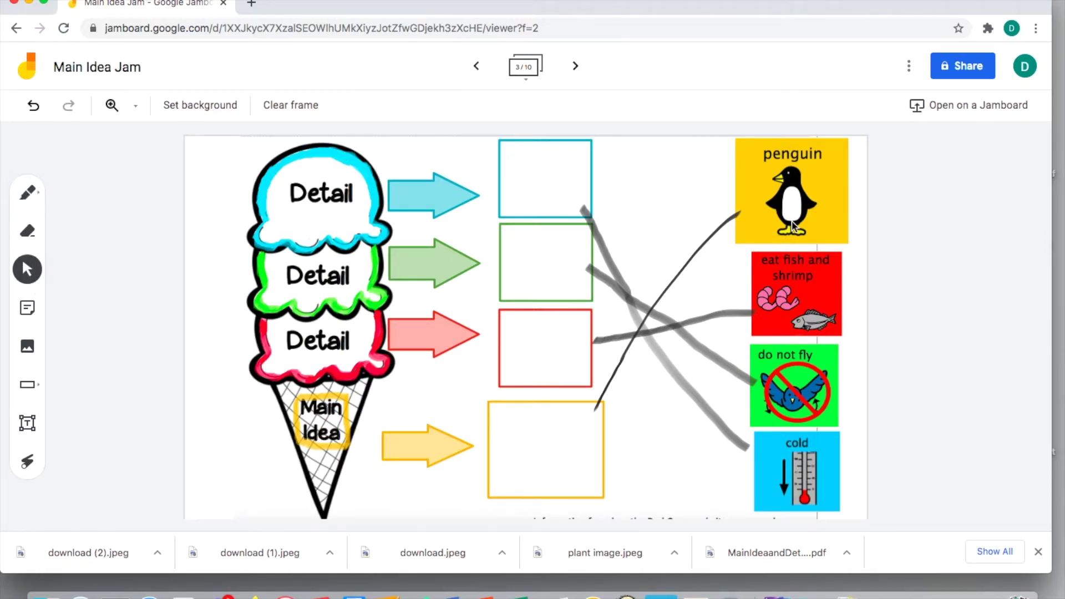
{"action": "left_click_drag", "start_coordinate": [768, 301], "coordinate": [543, 350]}
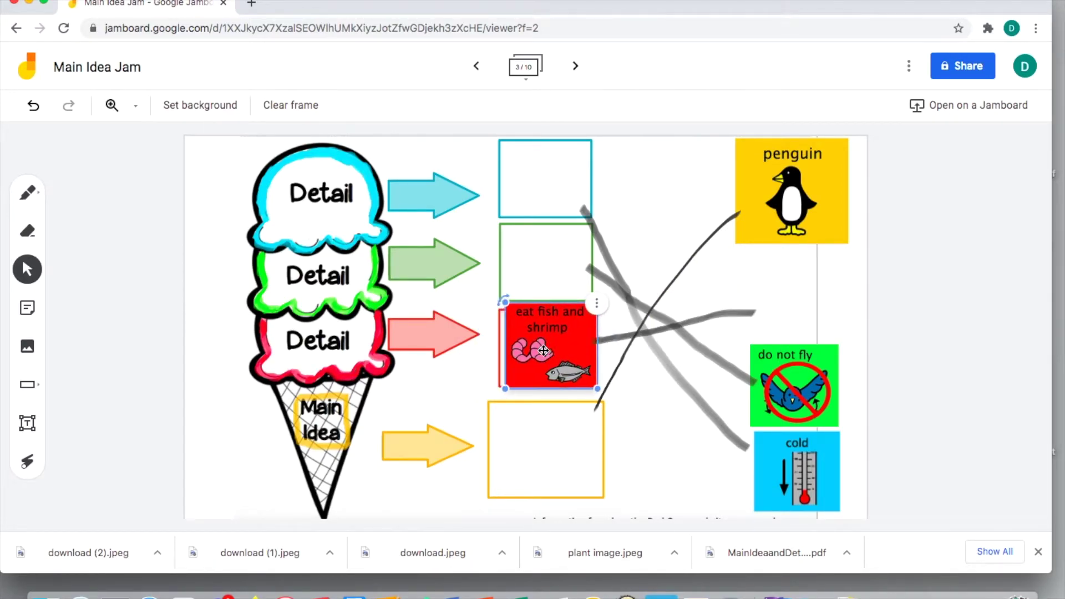
{"action": "left_click_drag", "start_coordinate": [765, 354], "coordinate": [519, 235]}
{"action": "left_click_drag", "start_coordinate": [782, 450], "coordinate": [528, 158]}
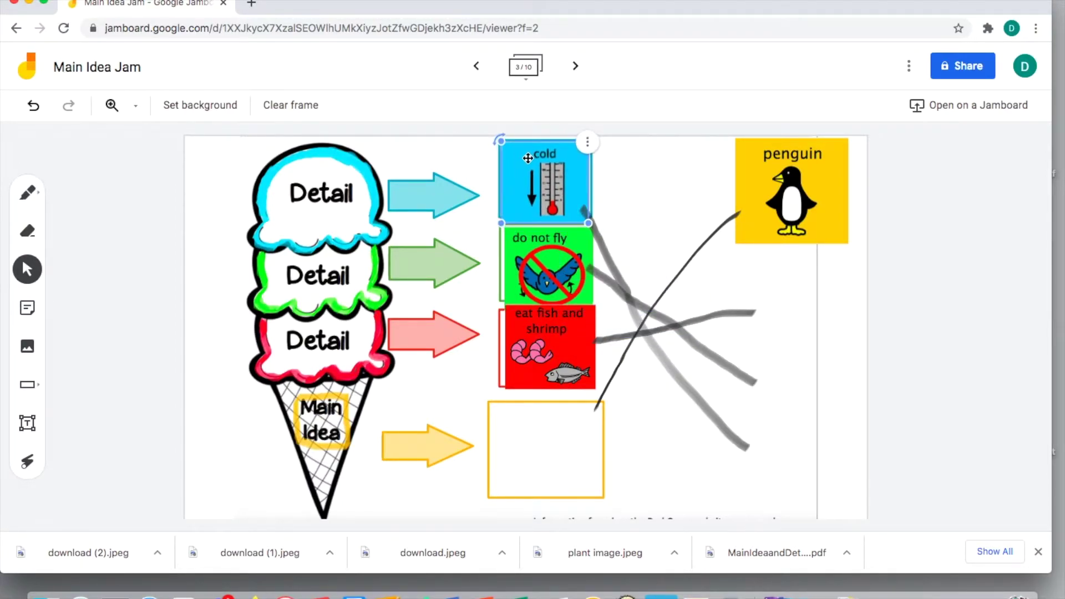
{"action": "left_click", "coordinate": [772, 223]}
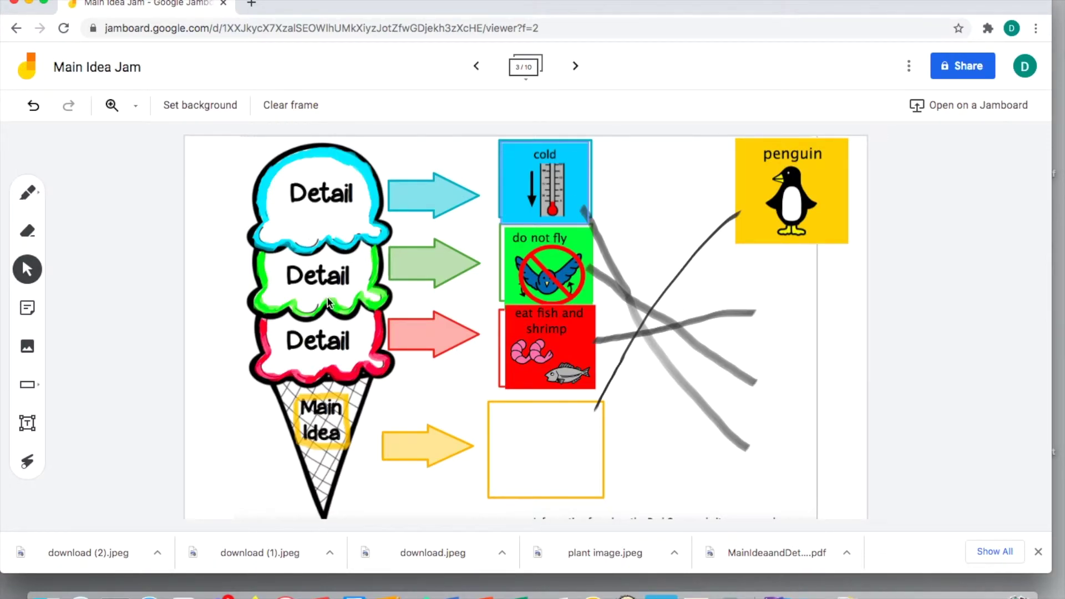
Step: On the next frame, place the main idea, cold places, no-fly and fish-shrimp-krill sentences in yellow, blue, green, red boxes
{"action": "left_click", "coordinate": [575, 66]}
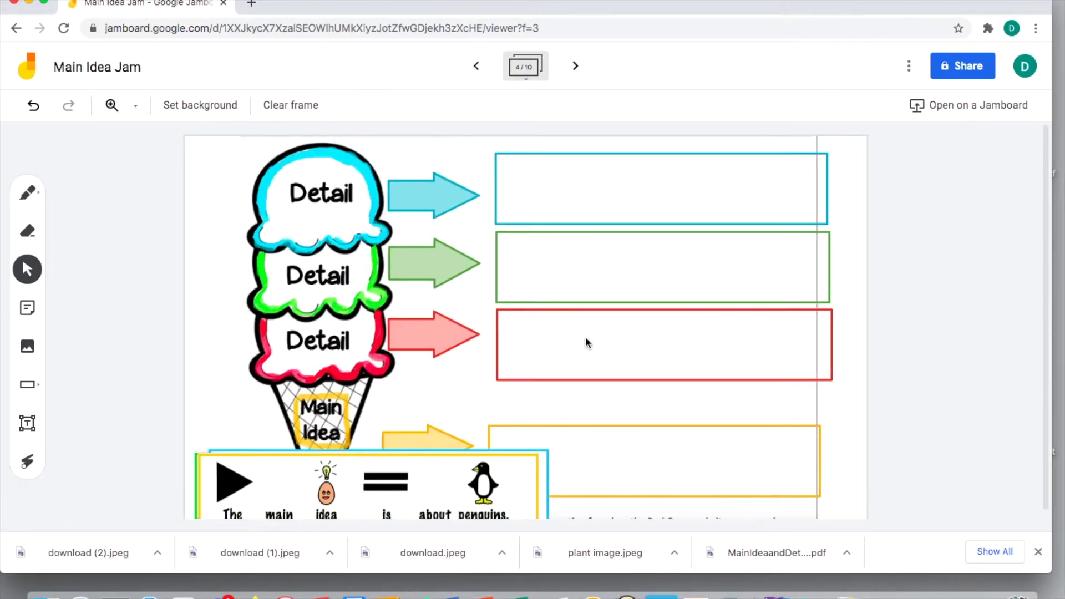
{"action": "left_click", "coordinate": [456, 477]}
{"action": "left_click_drag", "start_coordinate": [456, 477], "coordinate": [747, 441]}
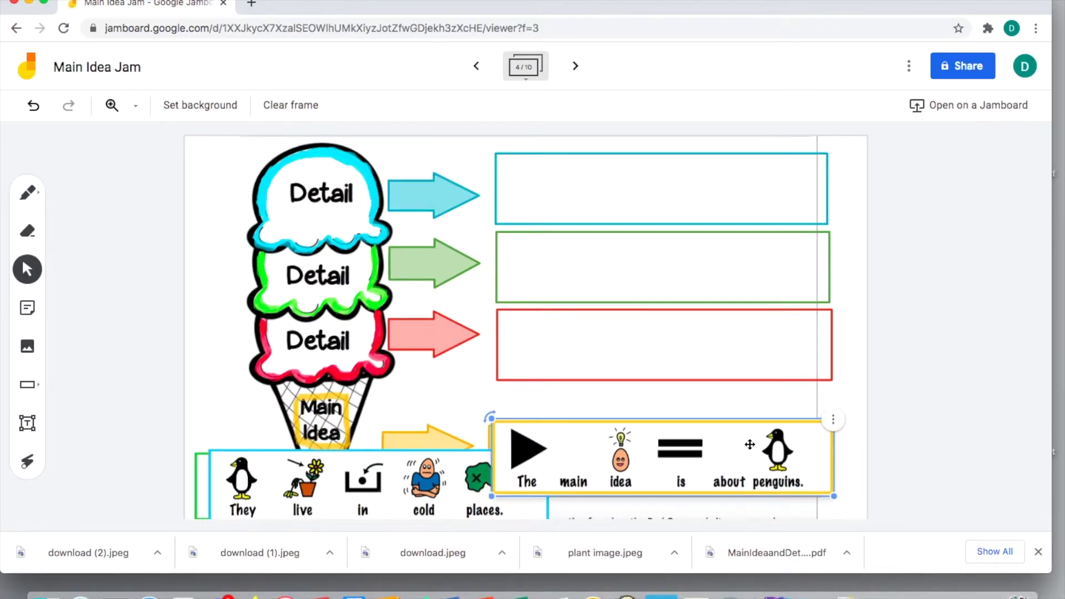
{"action": "left_click", "coordinate": [453, 509]}
{"action": "left_click_drag", "start_coordinate": [453, 509], "coordinate": [744, 211]}
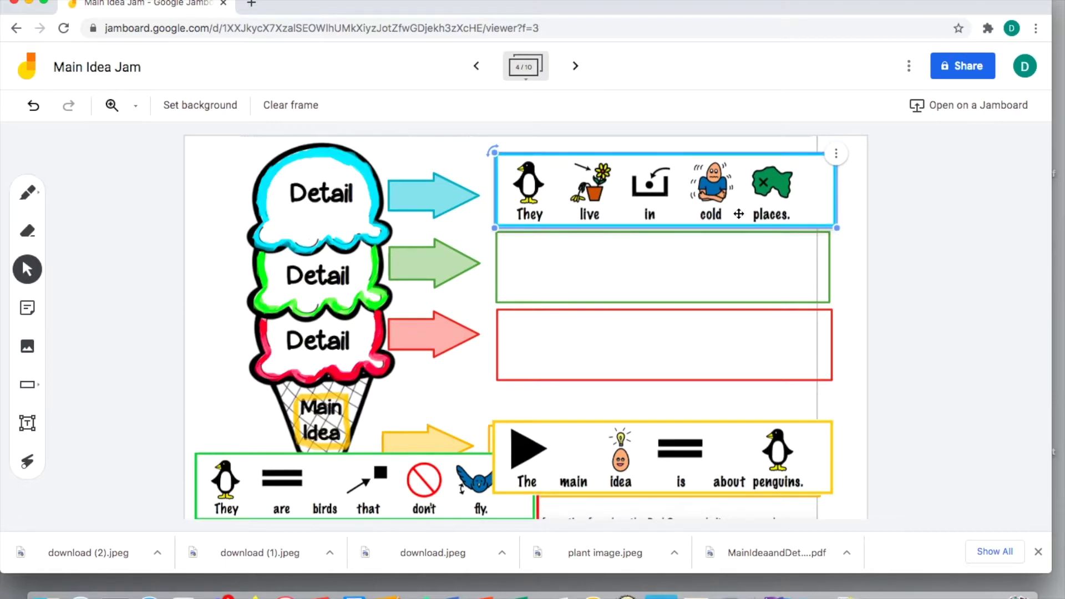
{"action": "left_click_drag", "start_coordinate": [452, 494], "coordinate": [752, 273]}
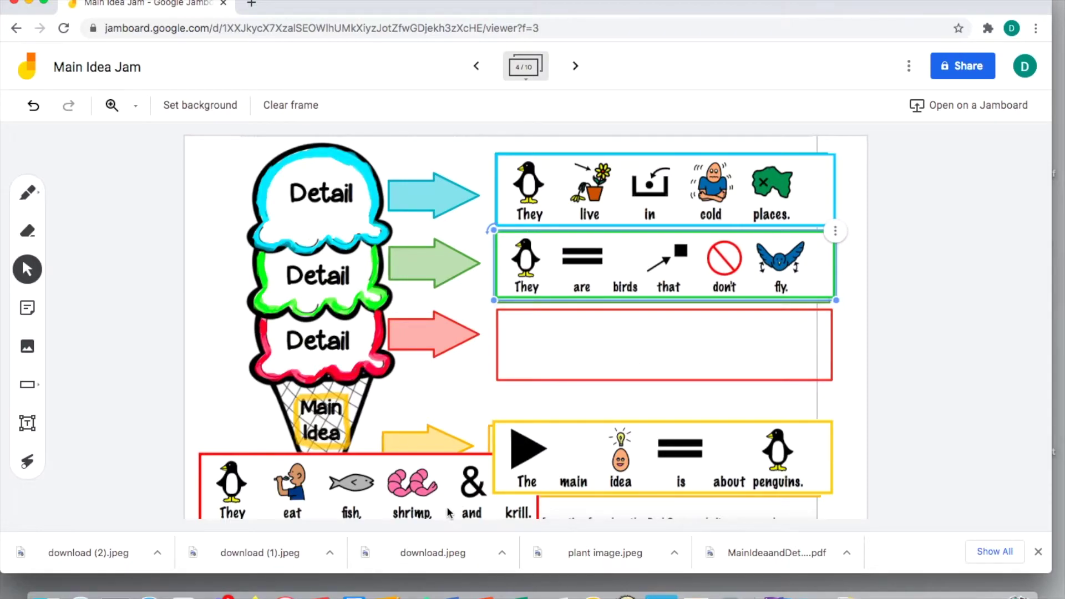
{"action": "left_click_drag", "start_coordinate": [448, 496], "coordinate": [743, 351]}
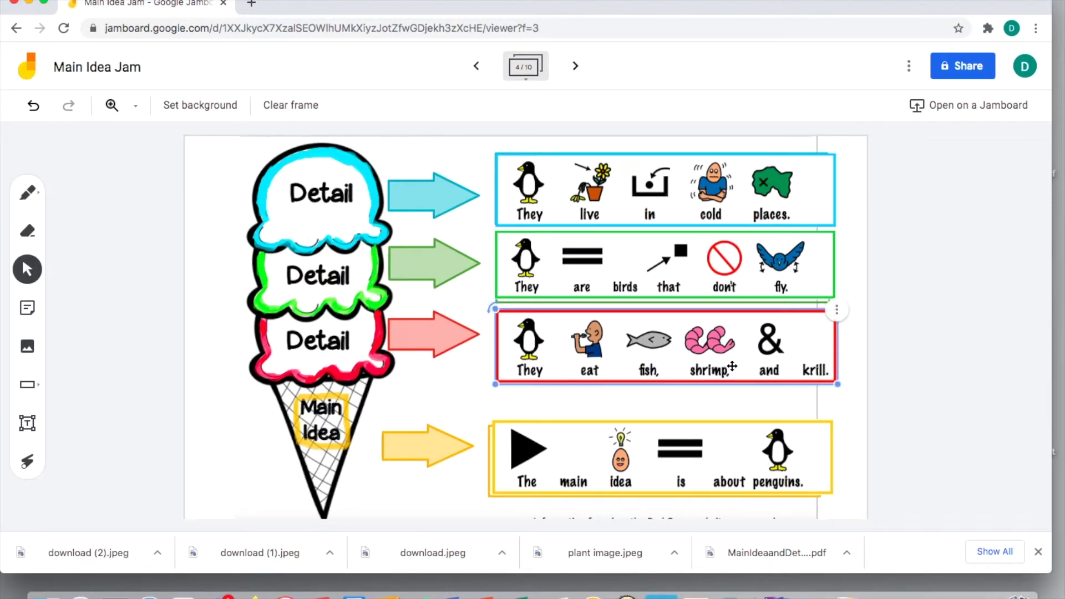
Step: Pile the main idea, fish-shrimp-krill, no-fly and cold-places cards back at the bottom left
{"action": "left_click", "coordinate": [720, 447]}
{"action": "left_click_drag", "start_coordinate": [721, 447], "coordinate": [423, 467]}
{"action": "left_click_drag", "start_coordinate": [558, 348], "coordinate": [254, 484]}
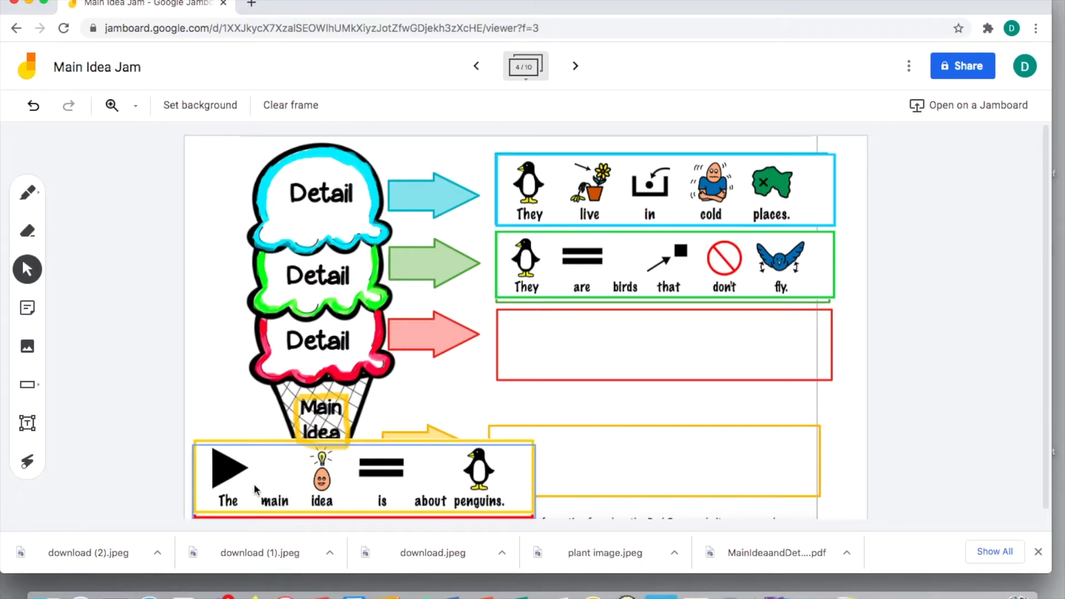
{"action": "left_click_drag", "start_coordinate": [614, 256], "coordinate": [312, 480]}
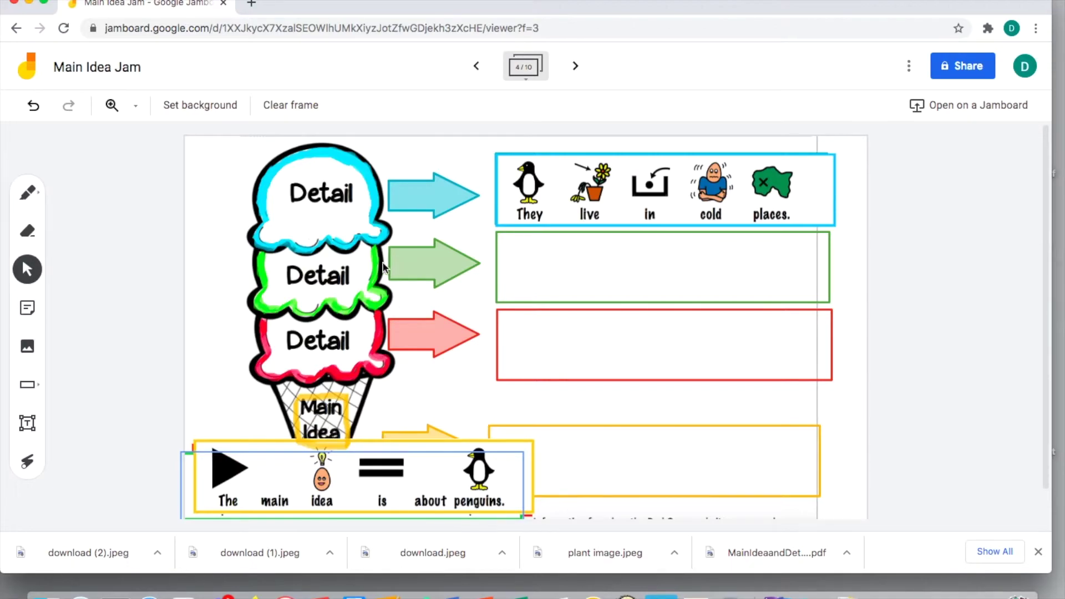
{"action": "left_click_drag", "start_coordinate": [571, 210], "coordinate": [303, 480]}
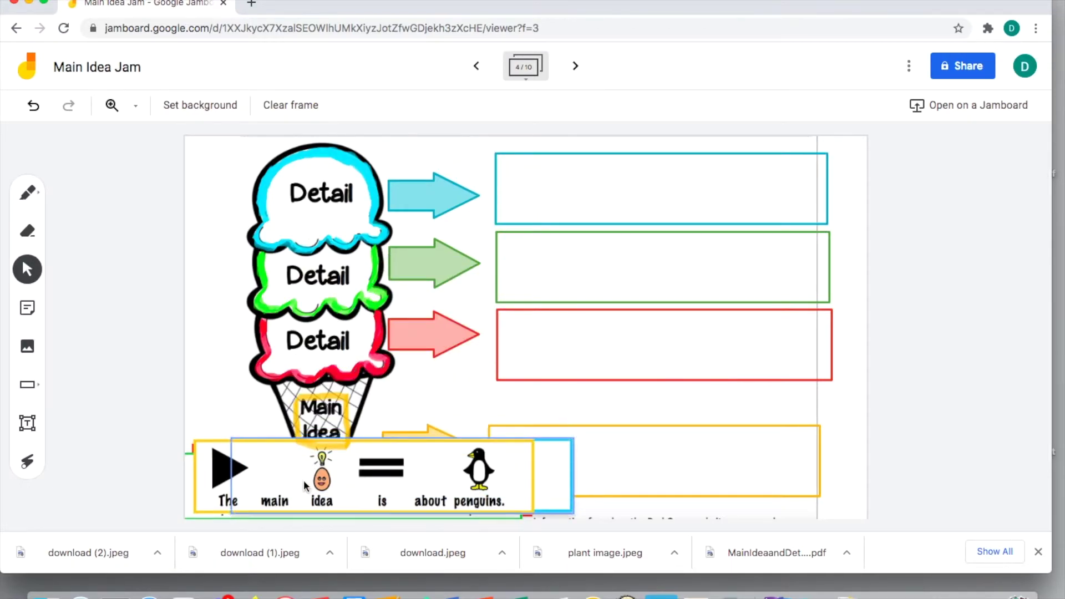
Step: Advance to frame 5 and add an empty text box to the right of the top arrow
{"action": "left_click", "coordinate": [571, 69]}
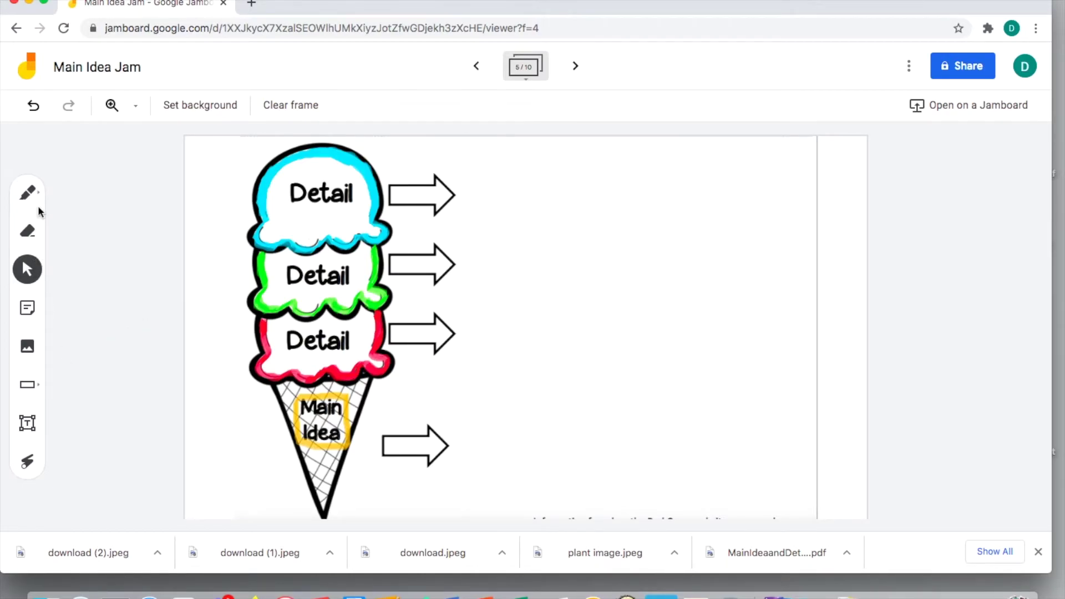
{"action": "left_click", "coordinate": [28, 193]}
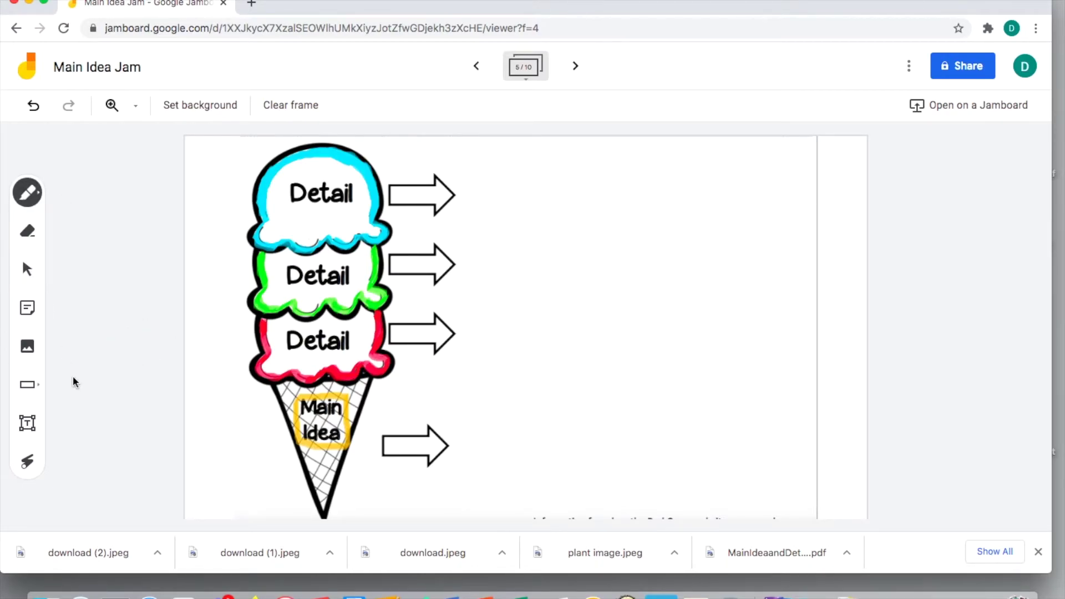
{"action": "left_click", "coordinate": [27, 423]}
{"action": "left_click", "coordinate": [493, 193]}
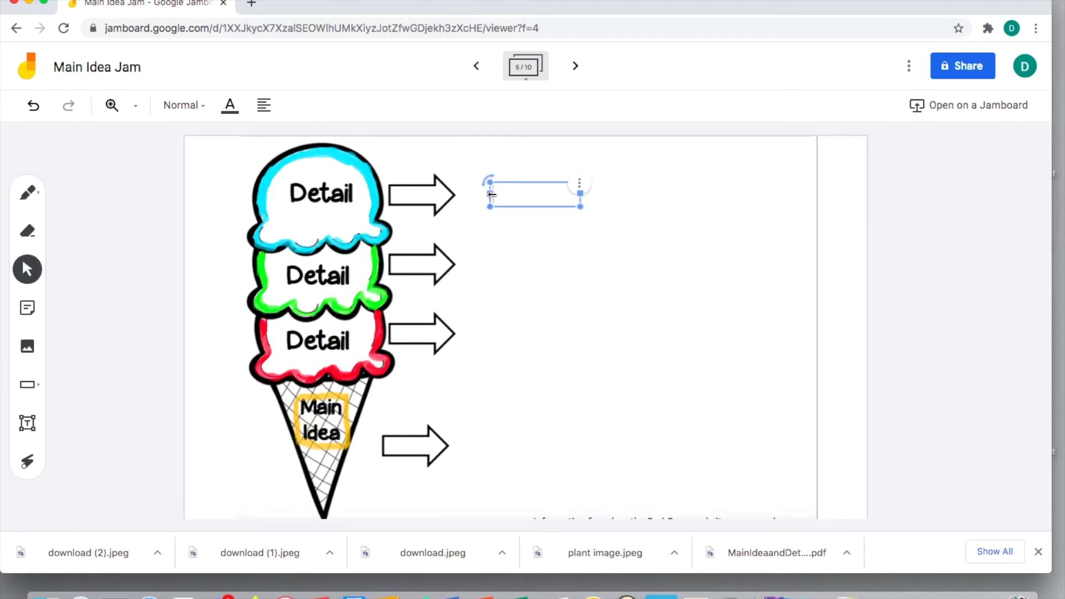